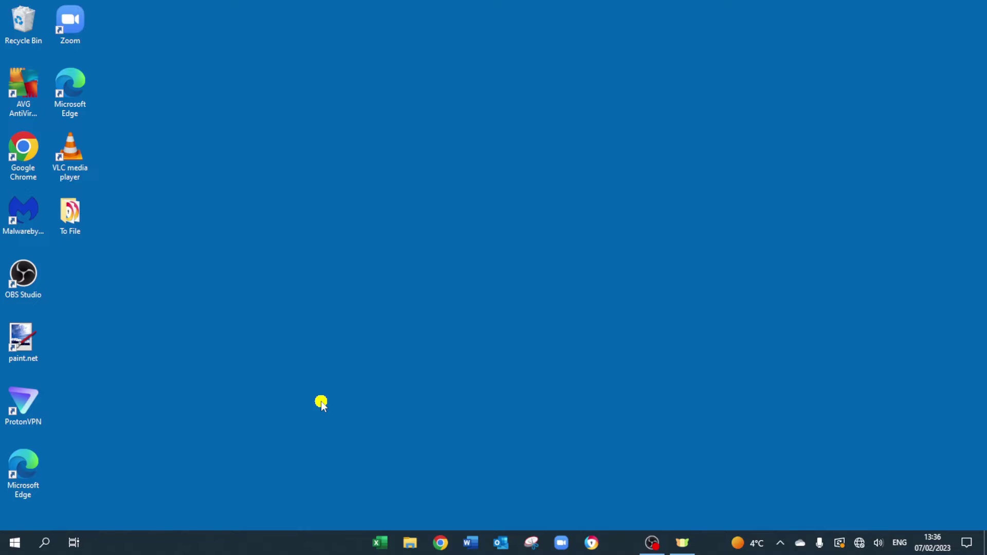
Step: Check the power options in the Start menu
click(14, 546)
click(15, 518)
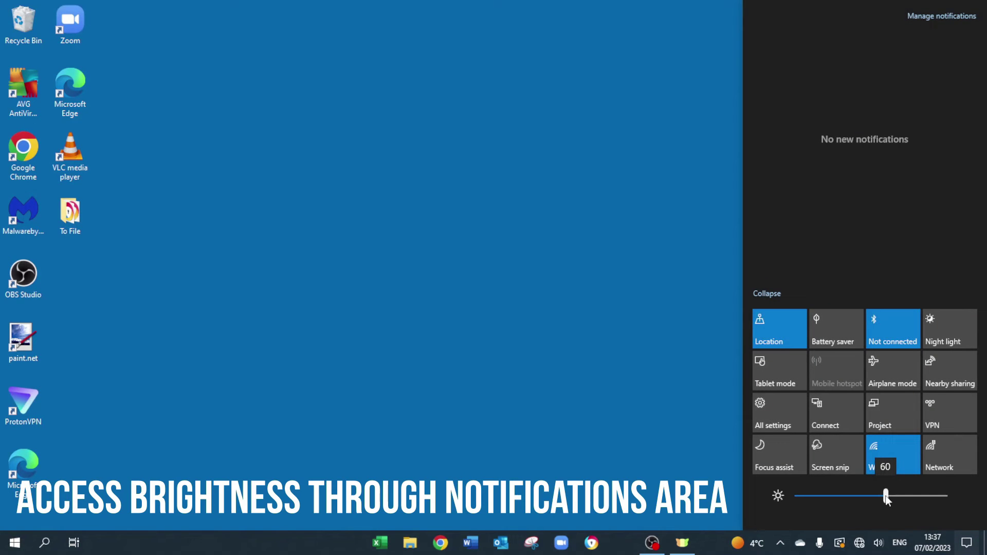
key(Escape)
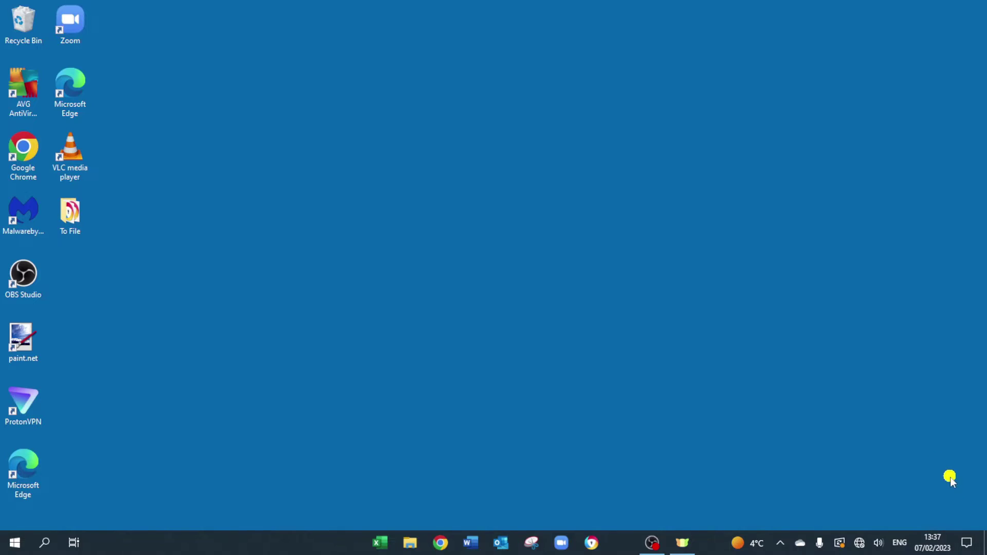
Step: Try the quick actions brightness tile, then find and open Display settings through search
click(968, 543)
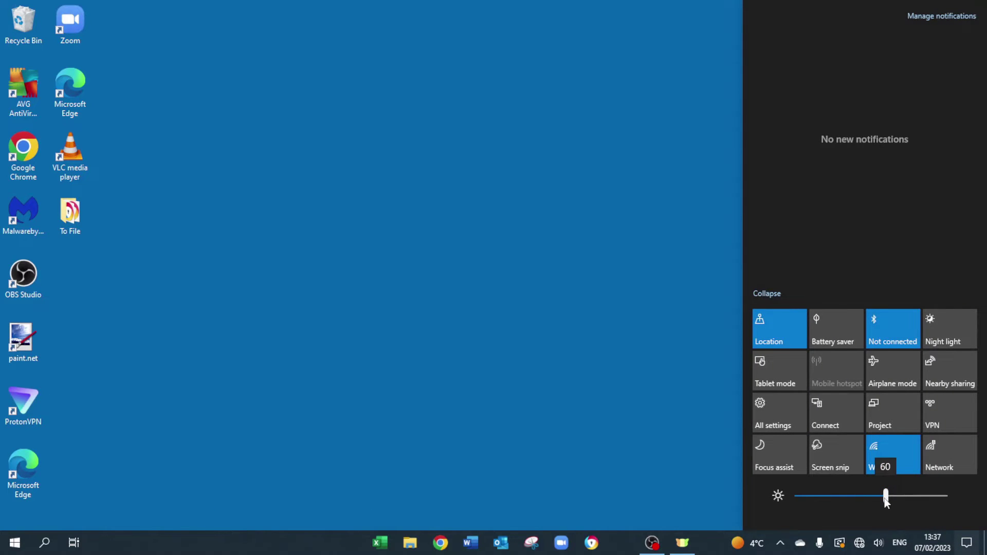
mouse_move(885, 498)
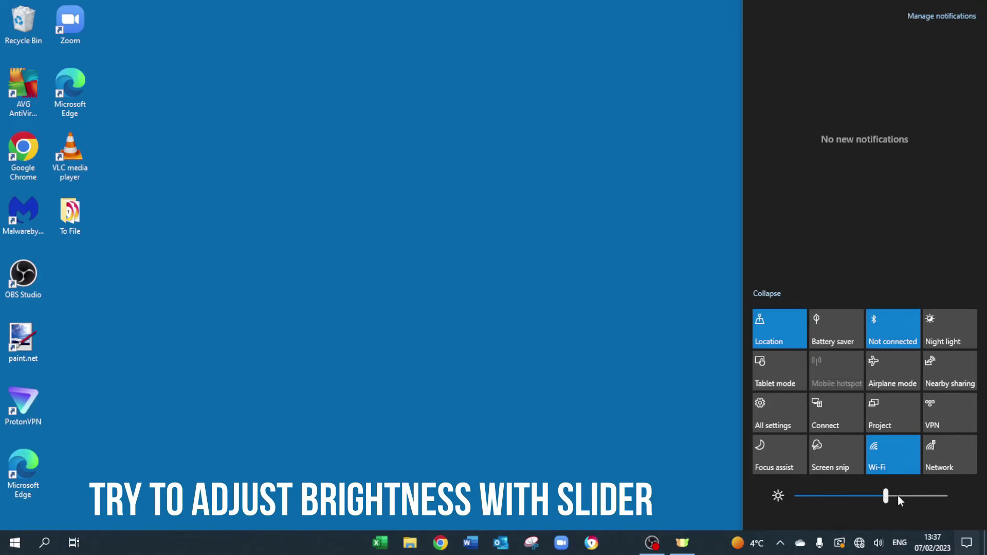
click(886, 499)
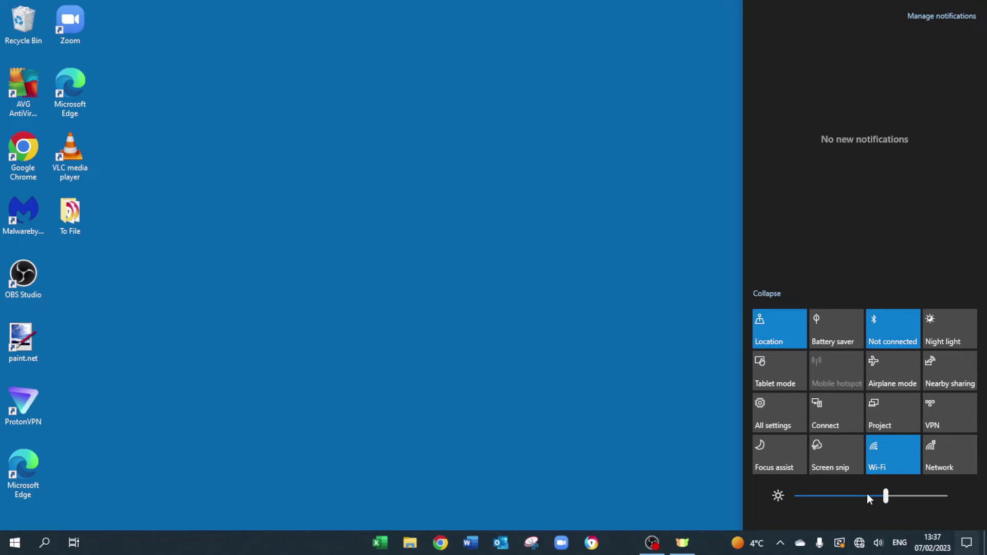
click(624, 500)
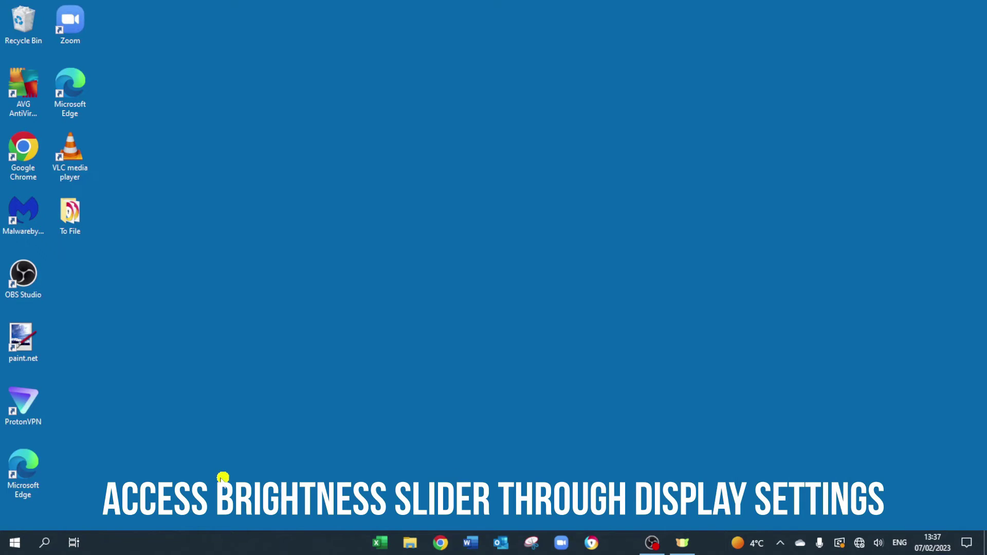
click(46, 545)
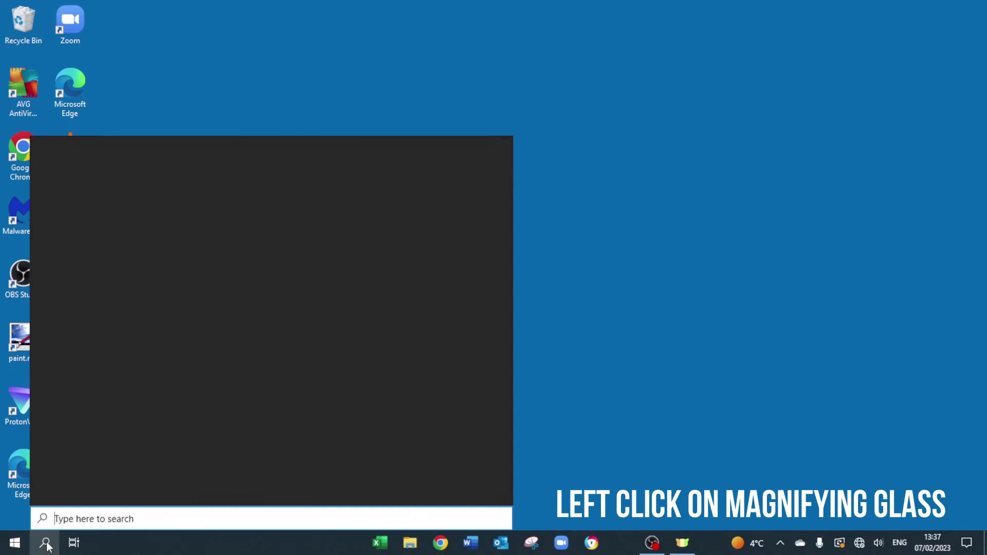
text(displa)
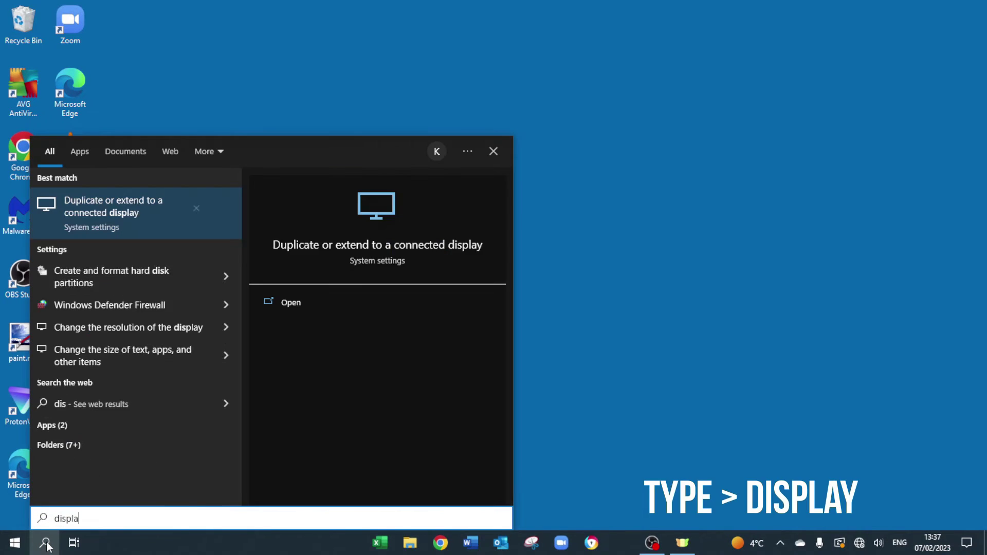
text(y)
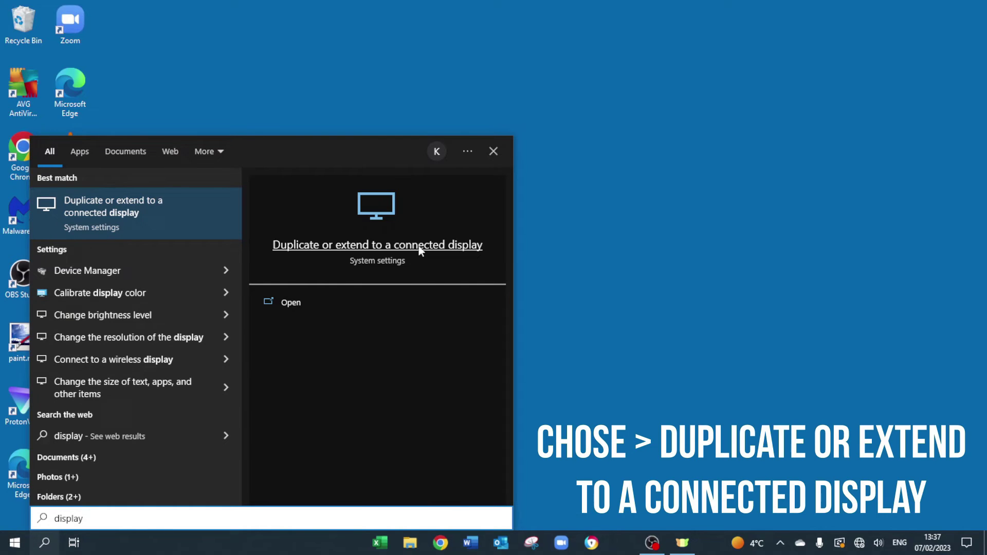
click(419, 246)
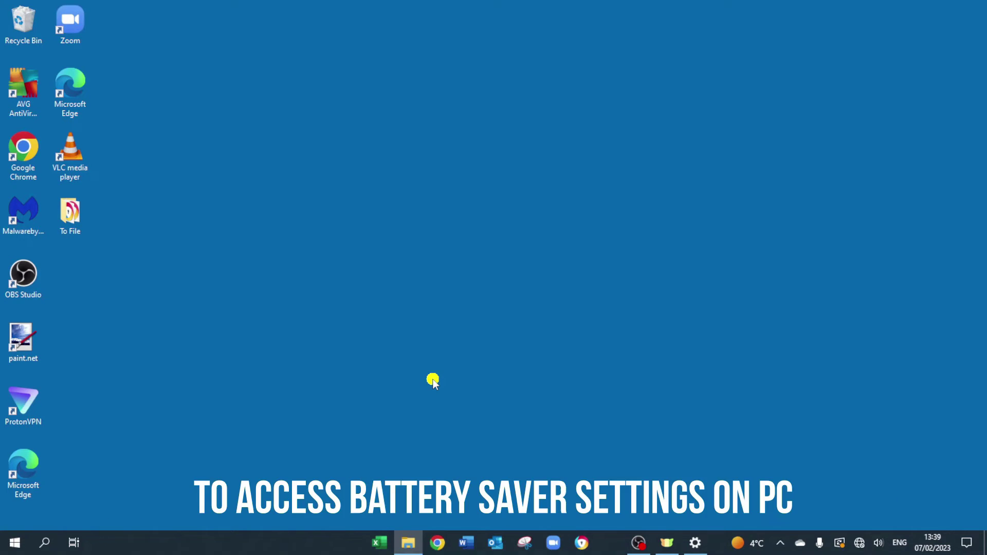
Step: Search for 'battery saver' and open Battery saver settings
click(45, 543)
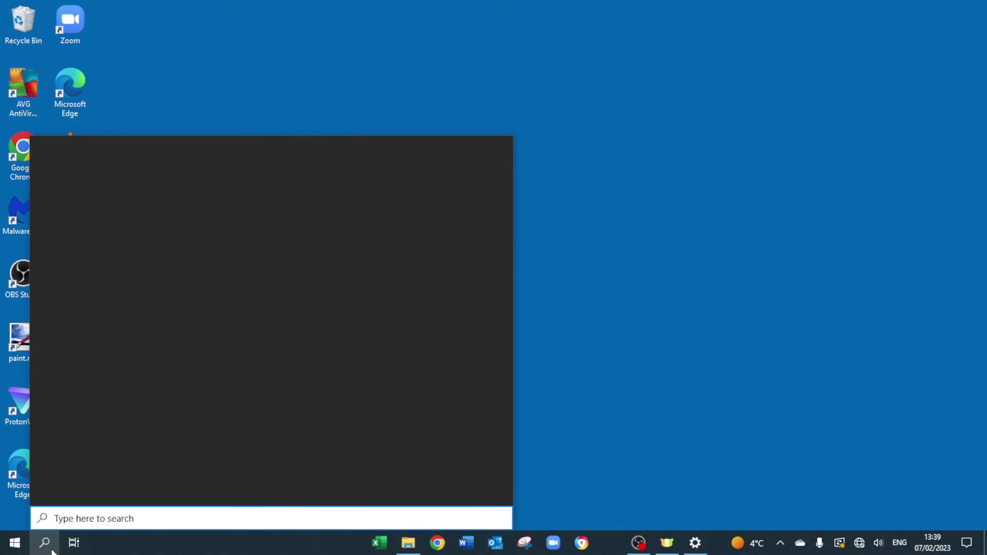
text(battery )
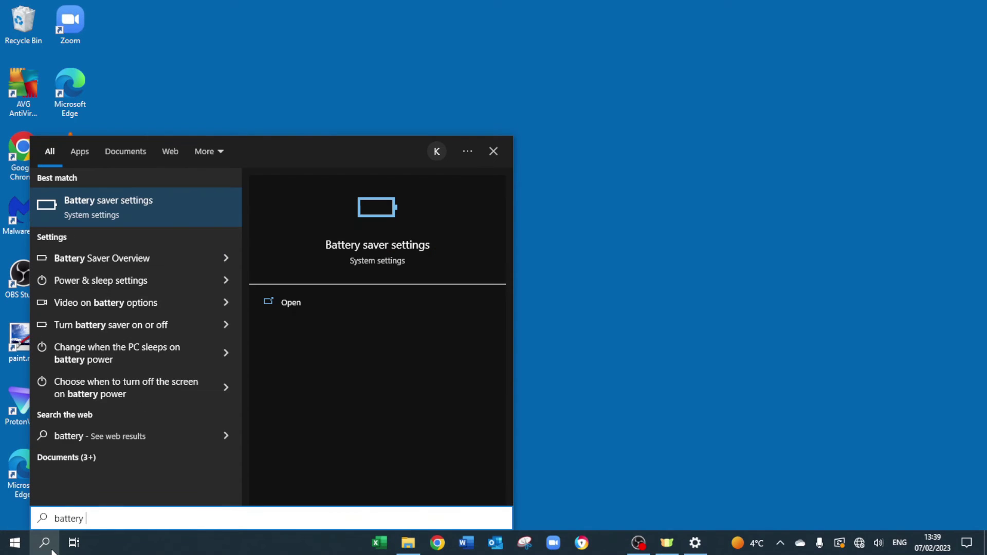
text(saver)
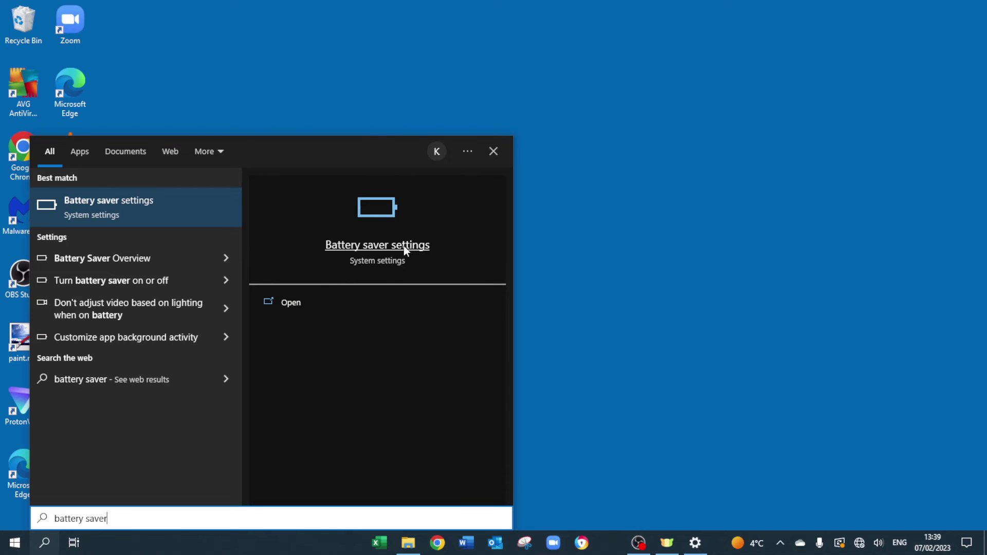
click(416, 254)
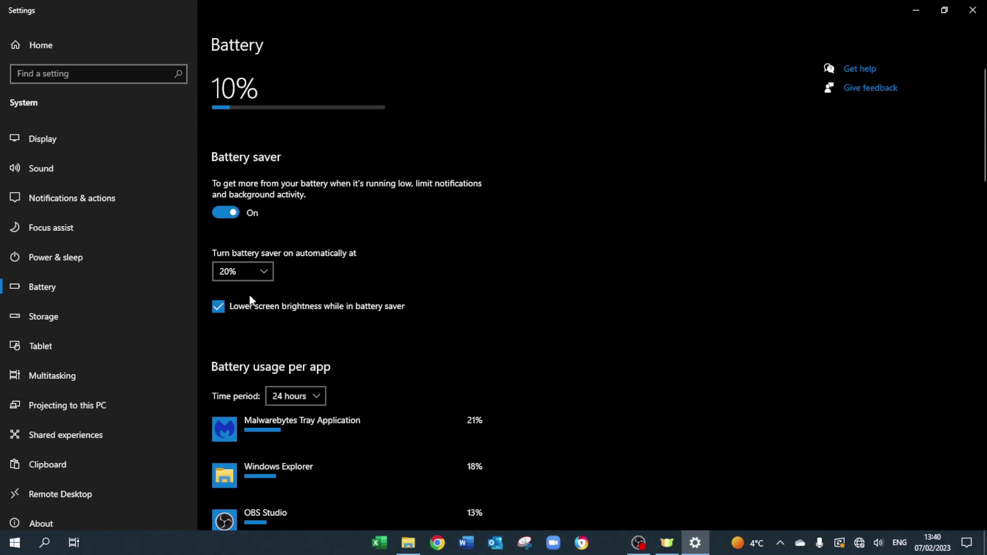
Step: Turn battery saver off and check brightness in the quick actions panel
click(228, 215)
click(966, 542)
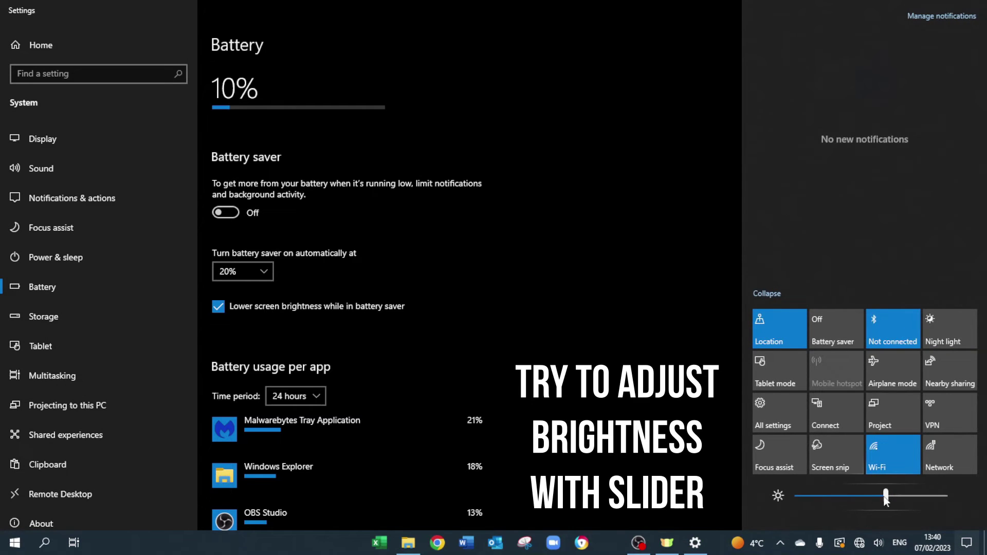
click(630, 305)
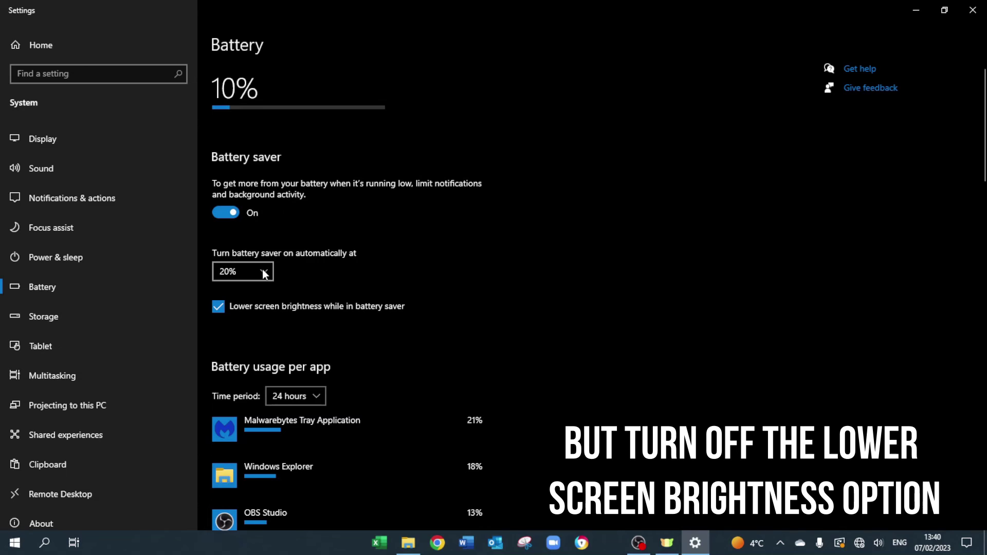
Step: Untick 'Lower screen brightness while in battery saver' and recheck quick actions
click(218, 307)
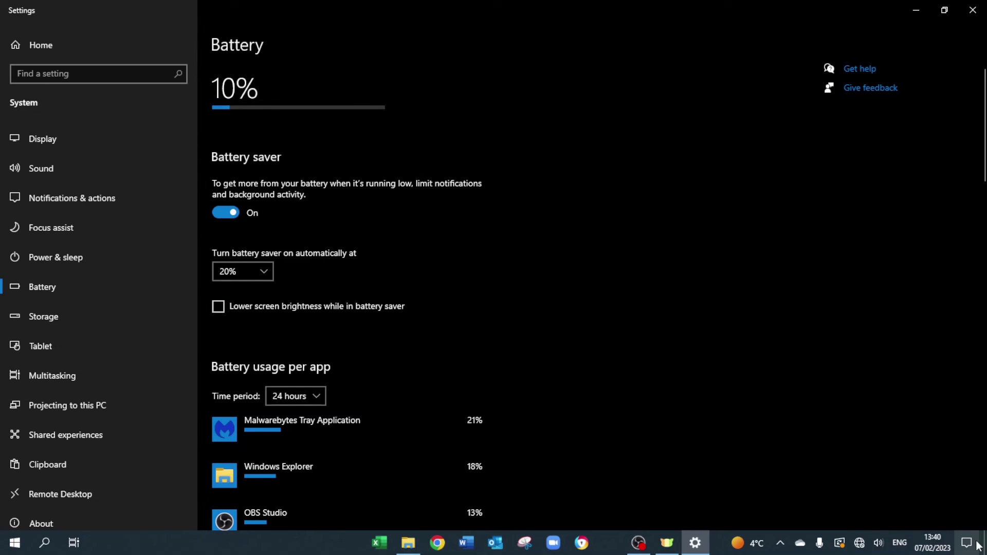
click(965, 523)
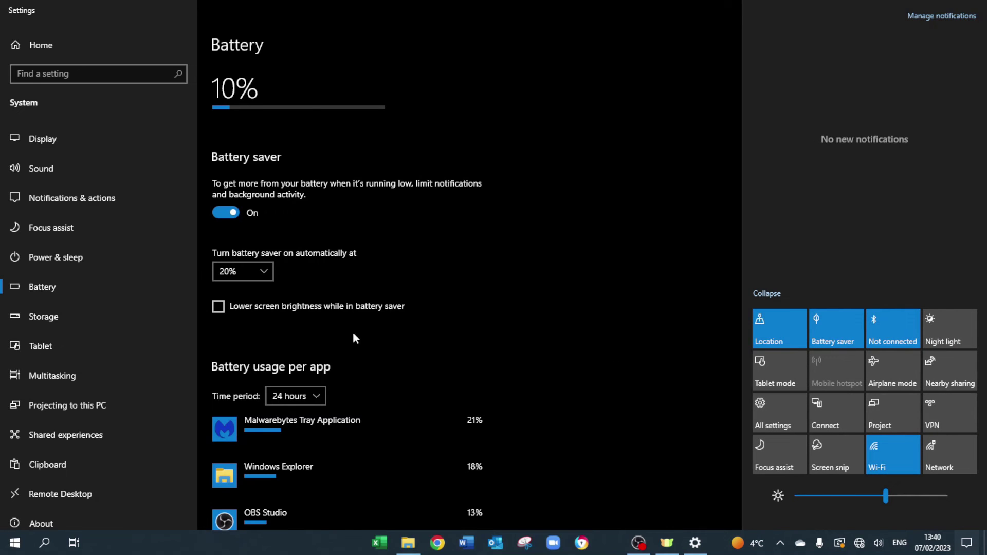
click(309, 305)
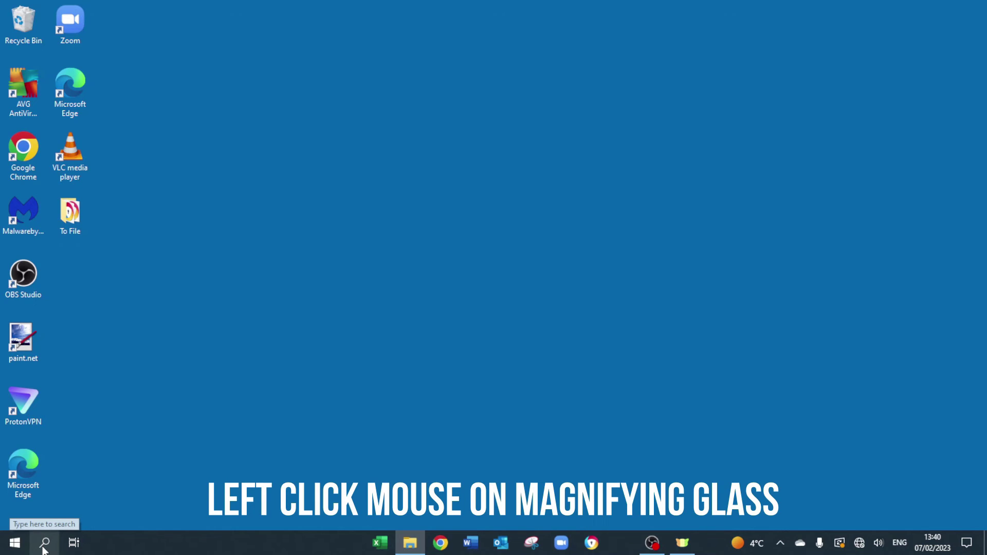
Step: Search 'power settings', open Power & sleep, and go to Additional power settings
click(45, 543)
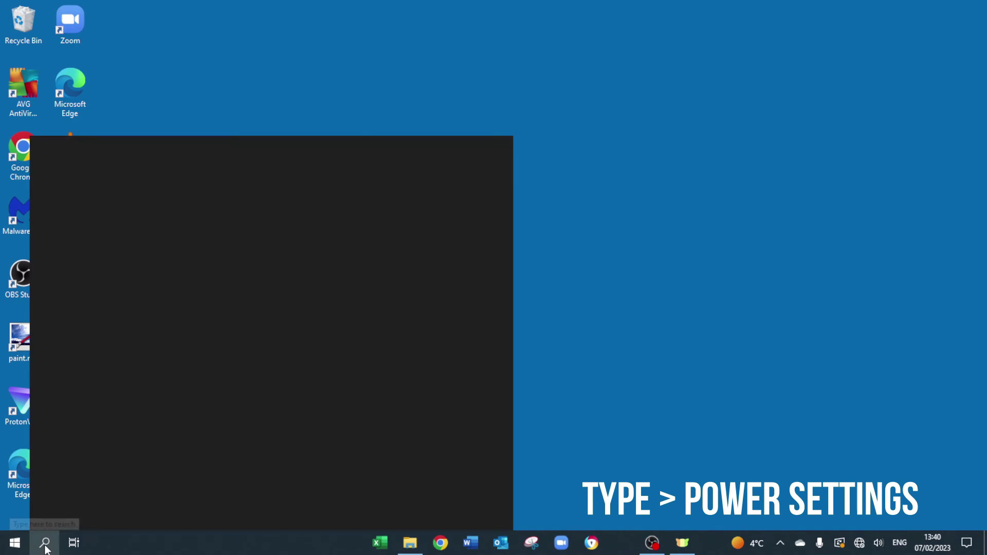
text(power settings)
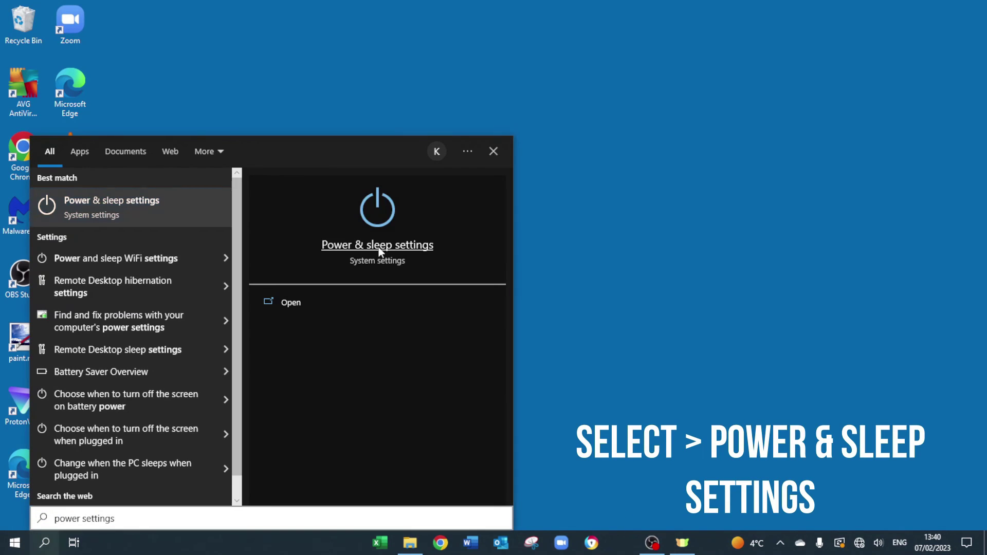
click(379, 253)
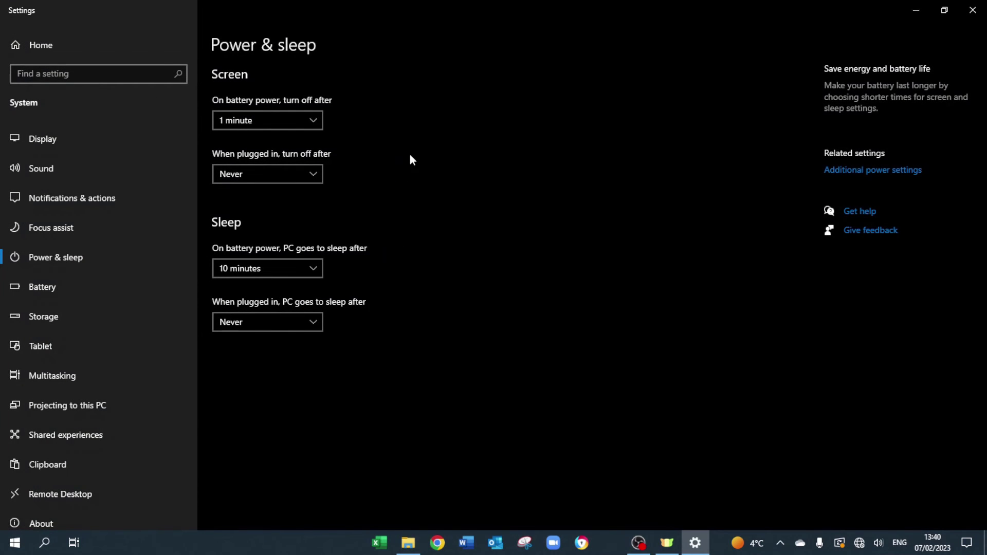
click(857, 171)
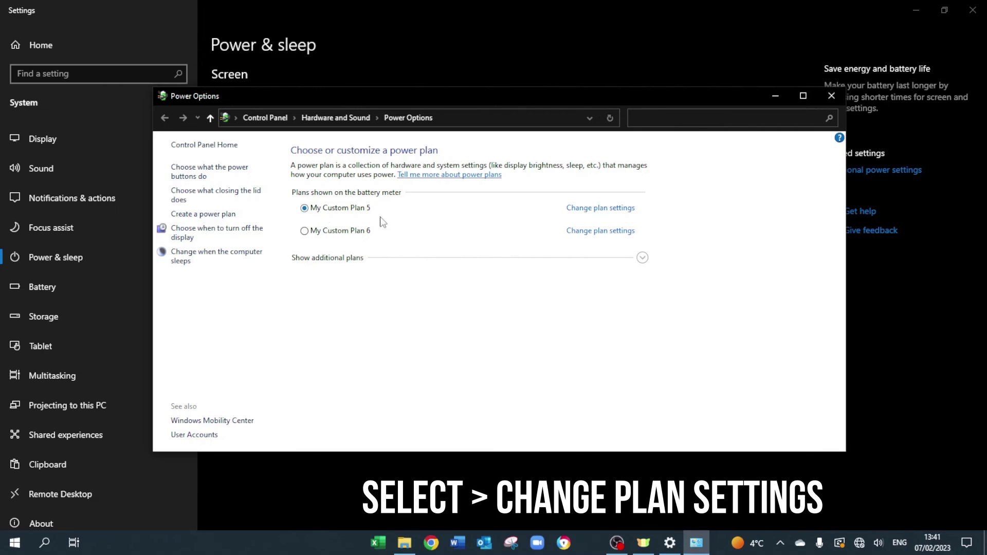
Step: Restore default advanced power settings for the Balanced plan and confirm
click(586, 212)
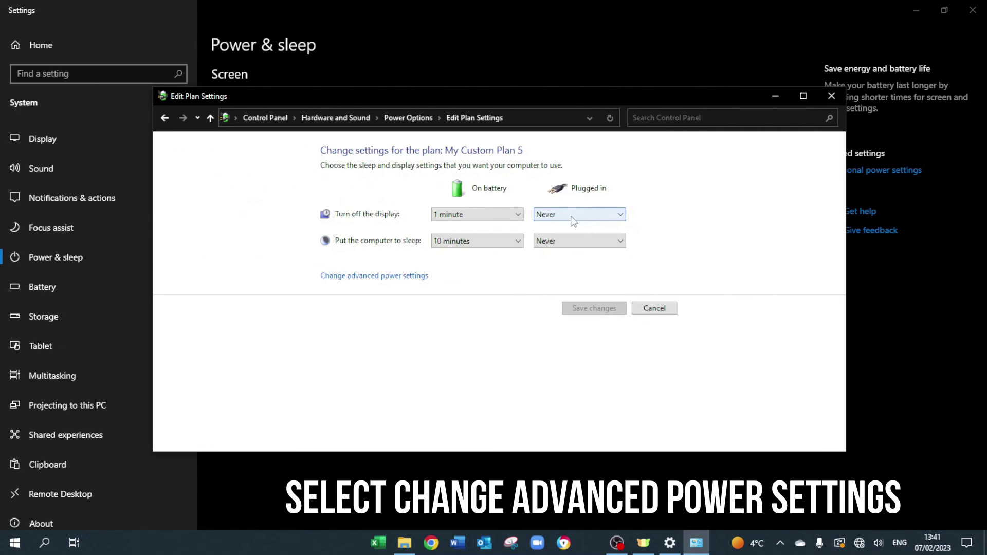
click(353, 280)
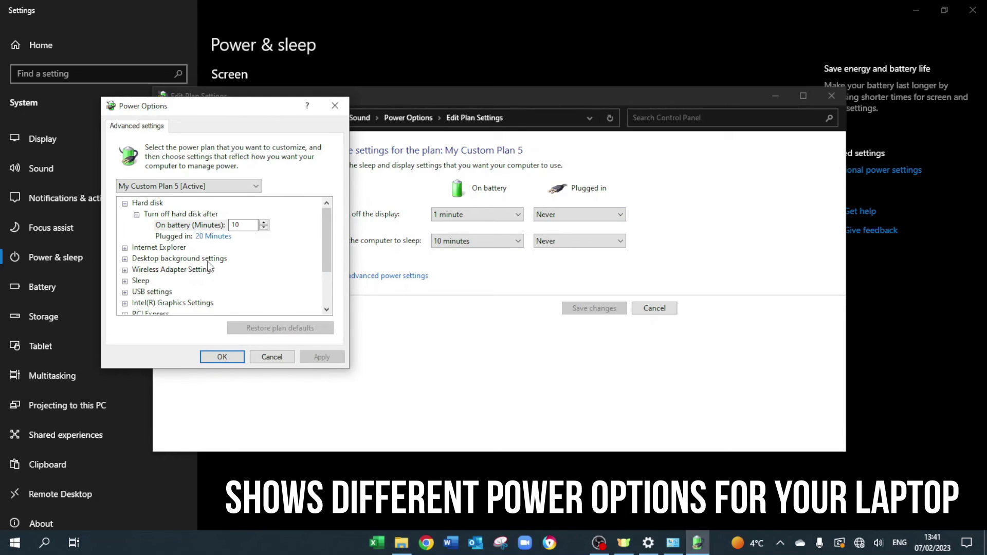
click(185, 189)
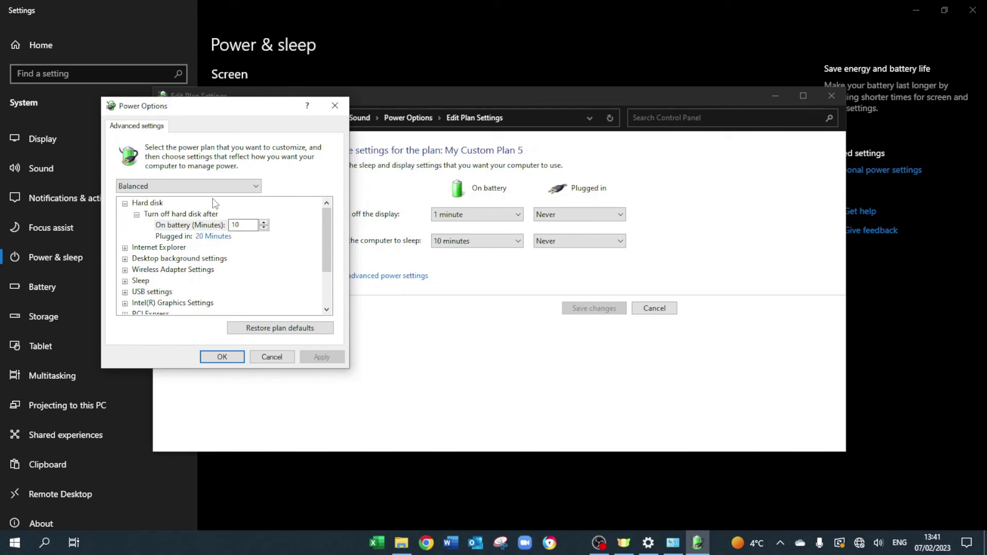
click(157, 188)
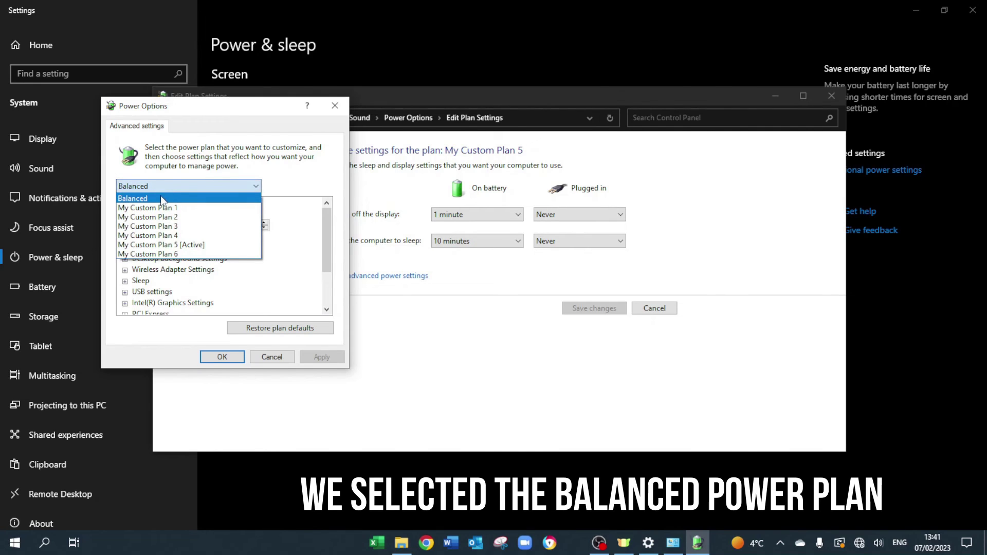
click(160, 198)
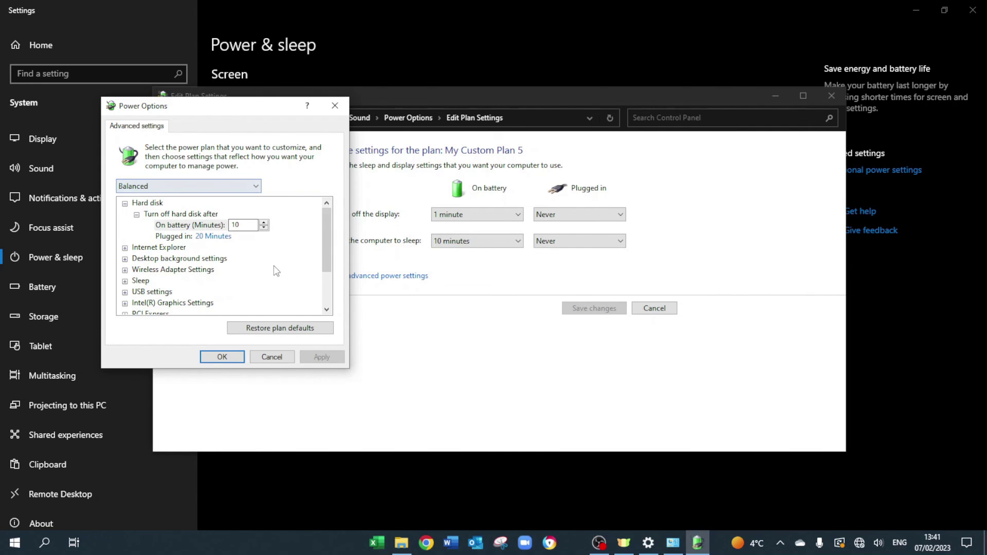
click(260, 328)
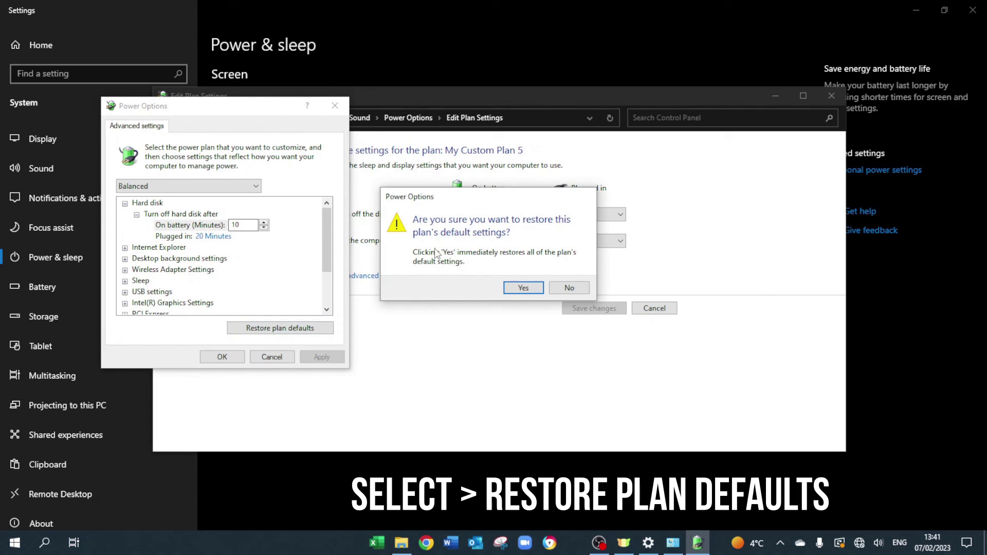
click(518, 288)
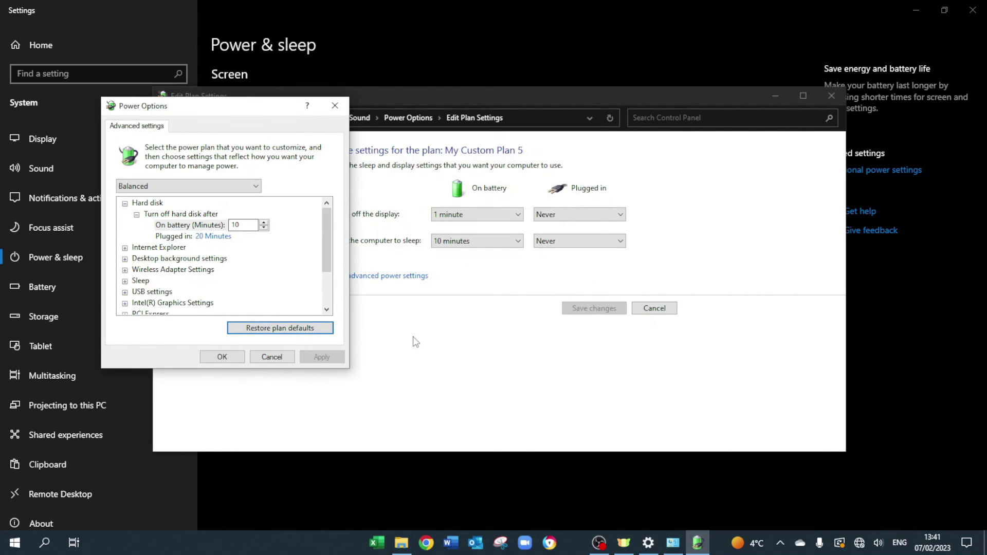
Step: Close the power options, plan settings and Settings windows, and show the Action Center
click(221, 357)
click(831, 96)
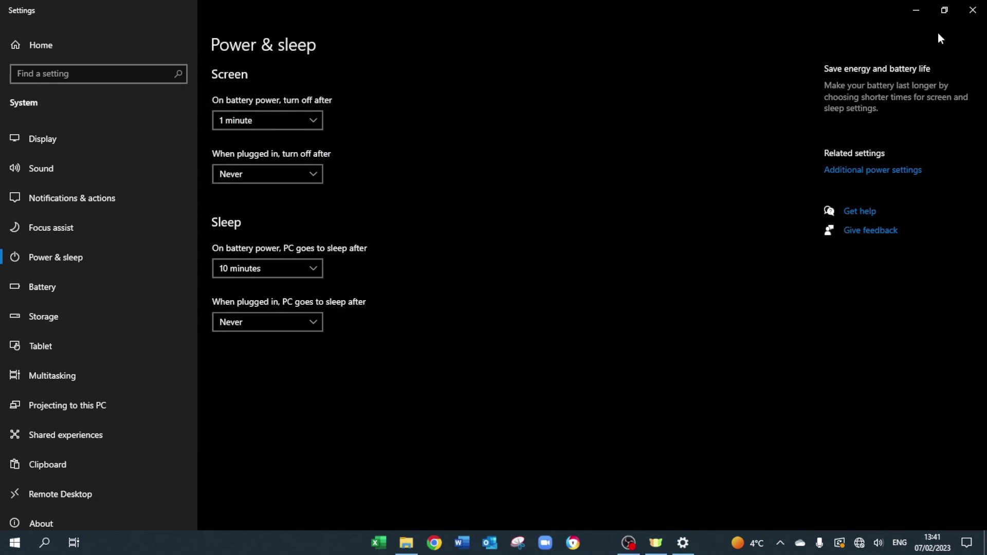
click(974, 11)
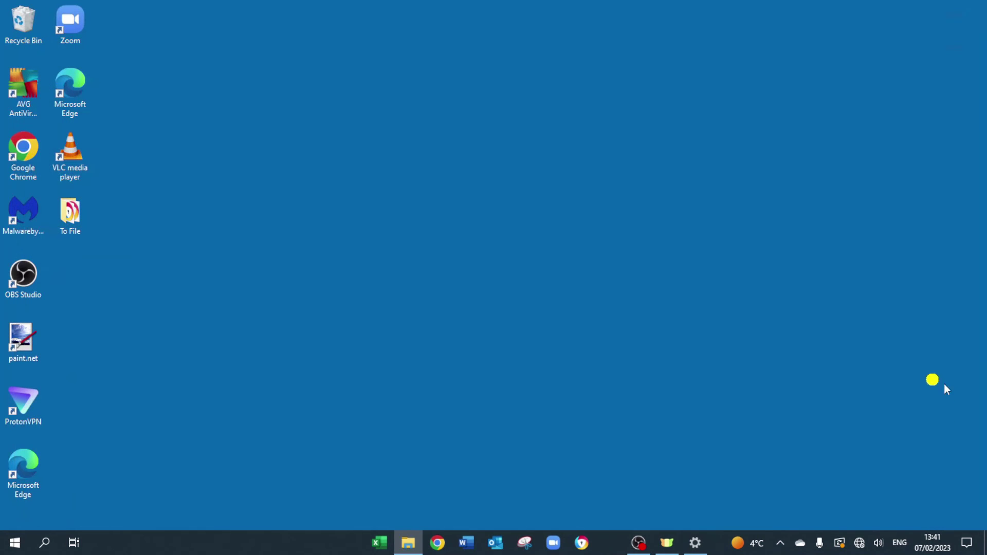
click(967, 543)
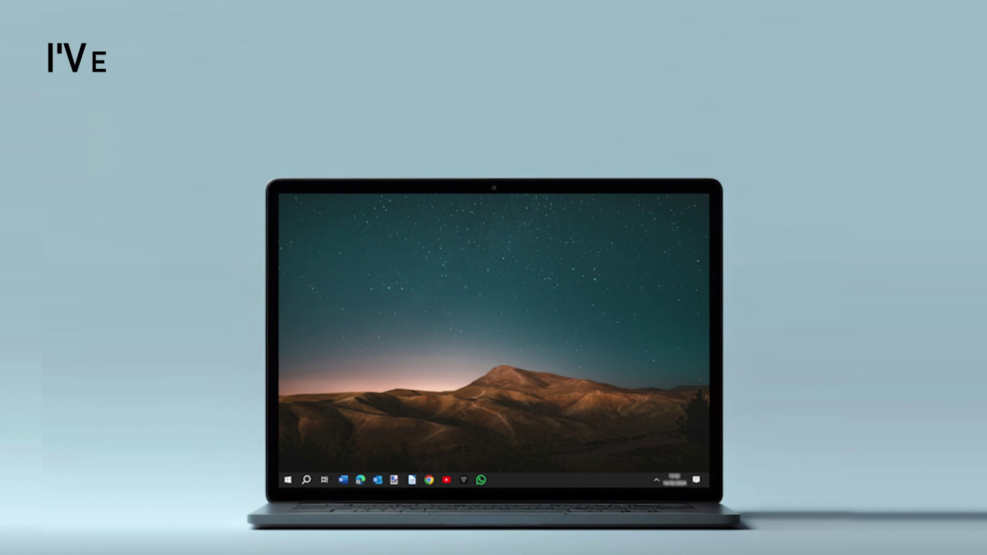